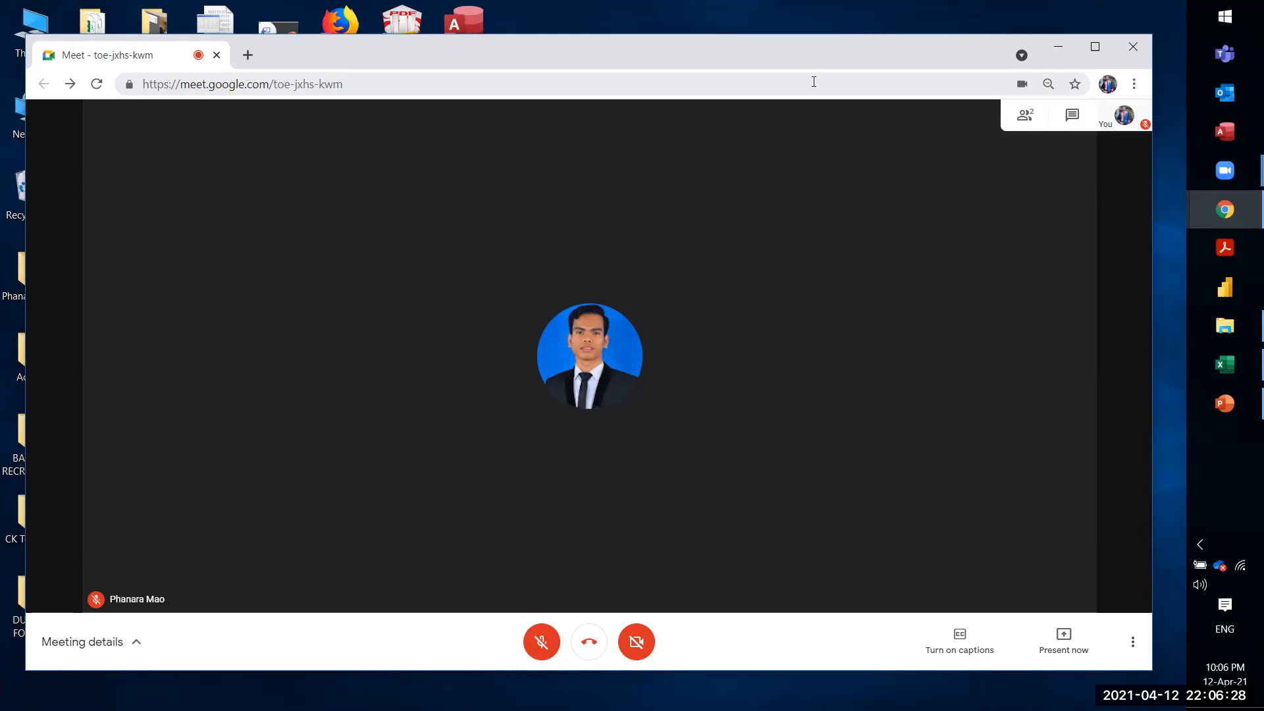
Present the entire screen to the meeting, choosing Screen 1 as the shared display.
{"action": "left_click", "coordinate": [1066, 640]}
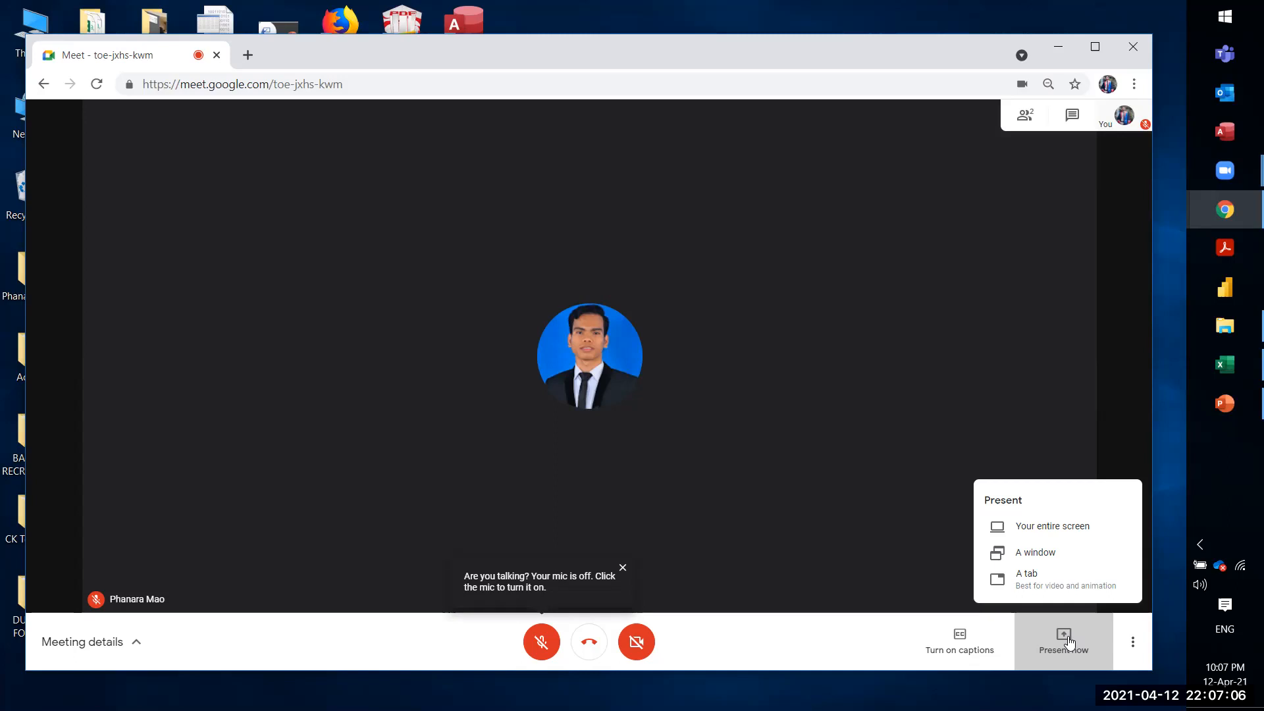
{"action": "left_click", "coordinate": [1045, 537]}
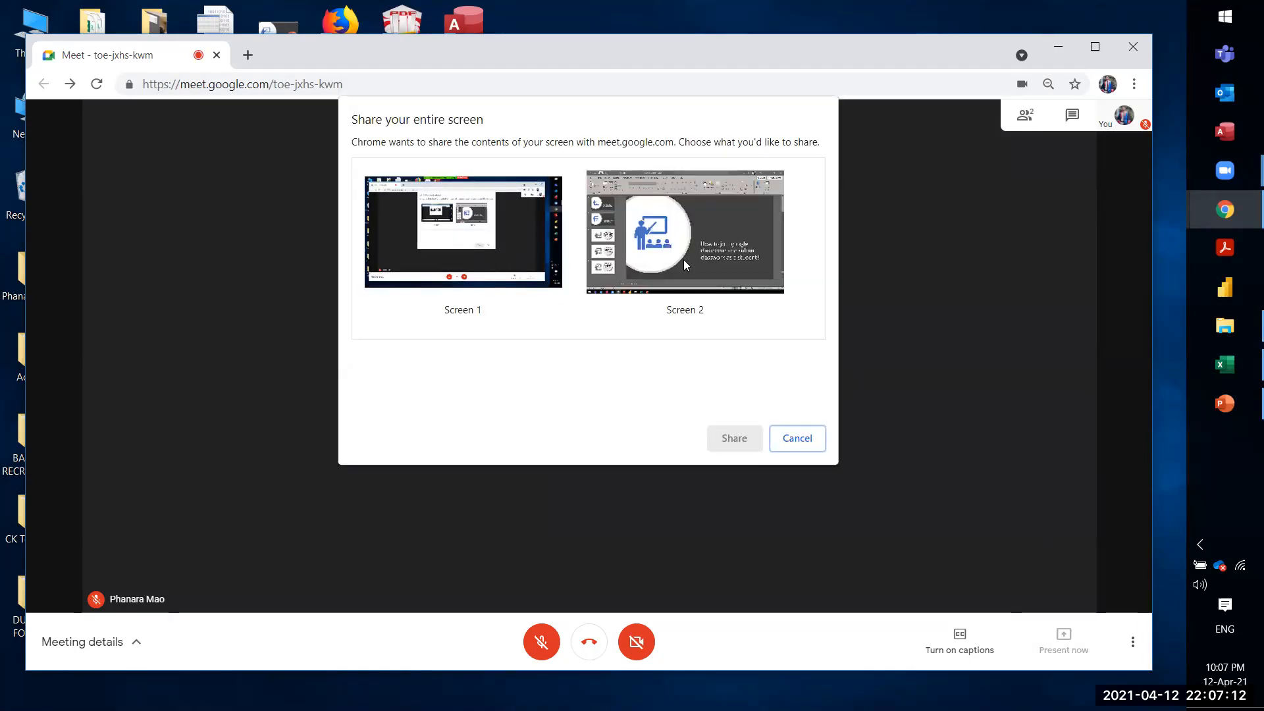
{"action": "left_click", "coordinate": [511, 254]}
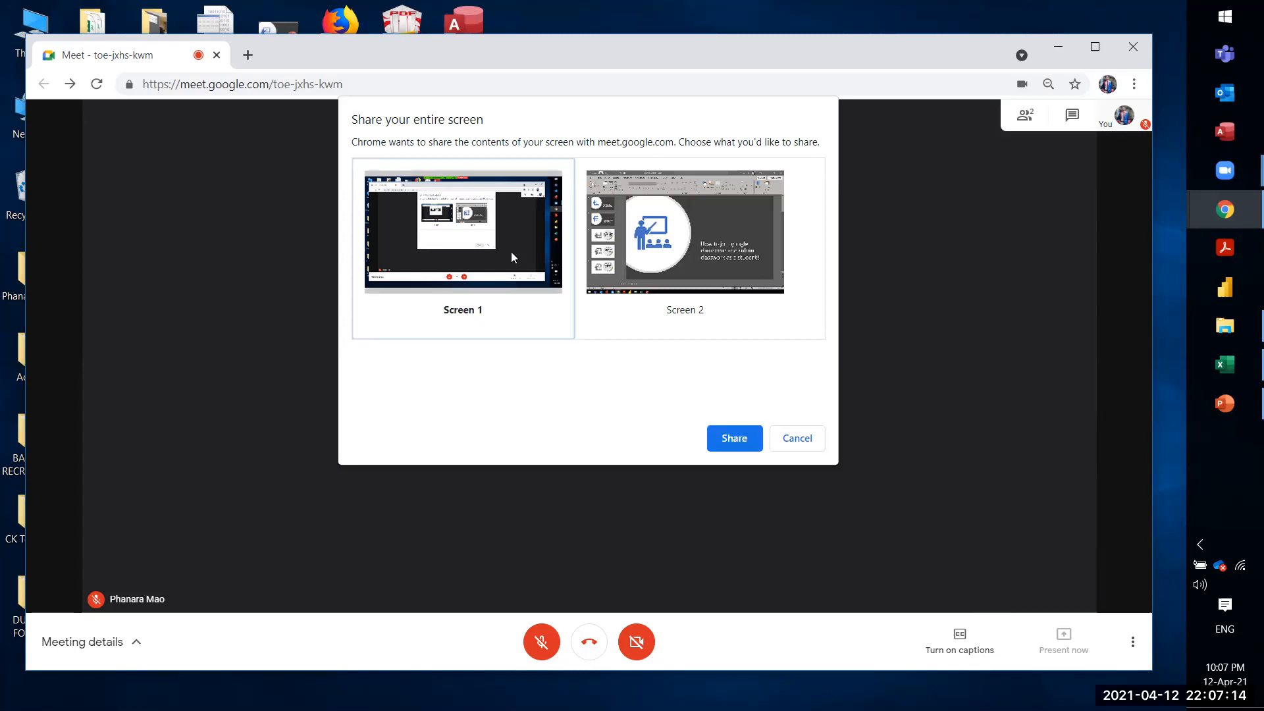
{"action": "left_click", "coordinate": [729, 439]}
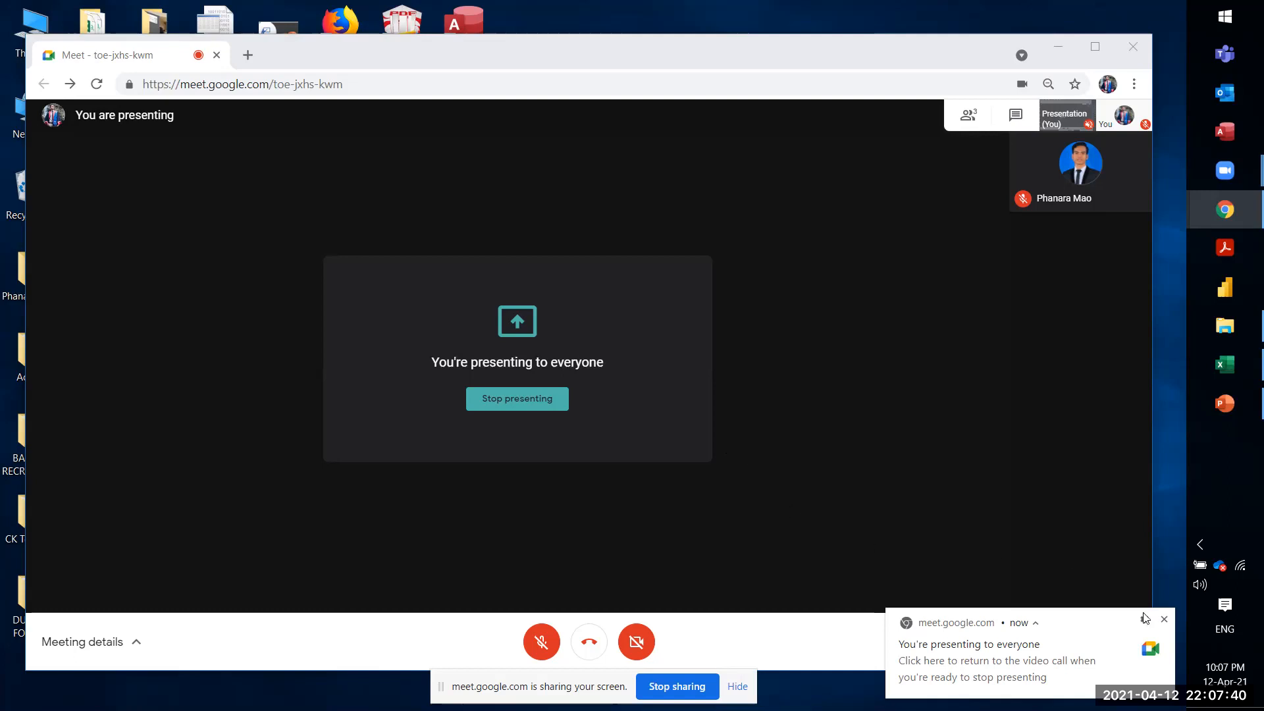
Dismiss the presenting notification and stop presenting Screen 1.
{"action": "left_click", "coordinate": [1146, 631]}
{"action": "left_click", "coordinate": [1056, 649]}
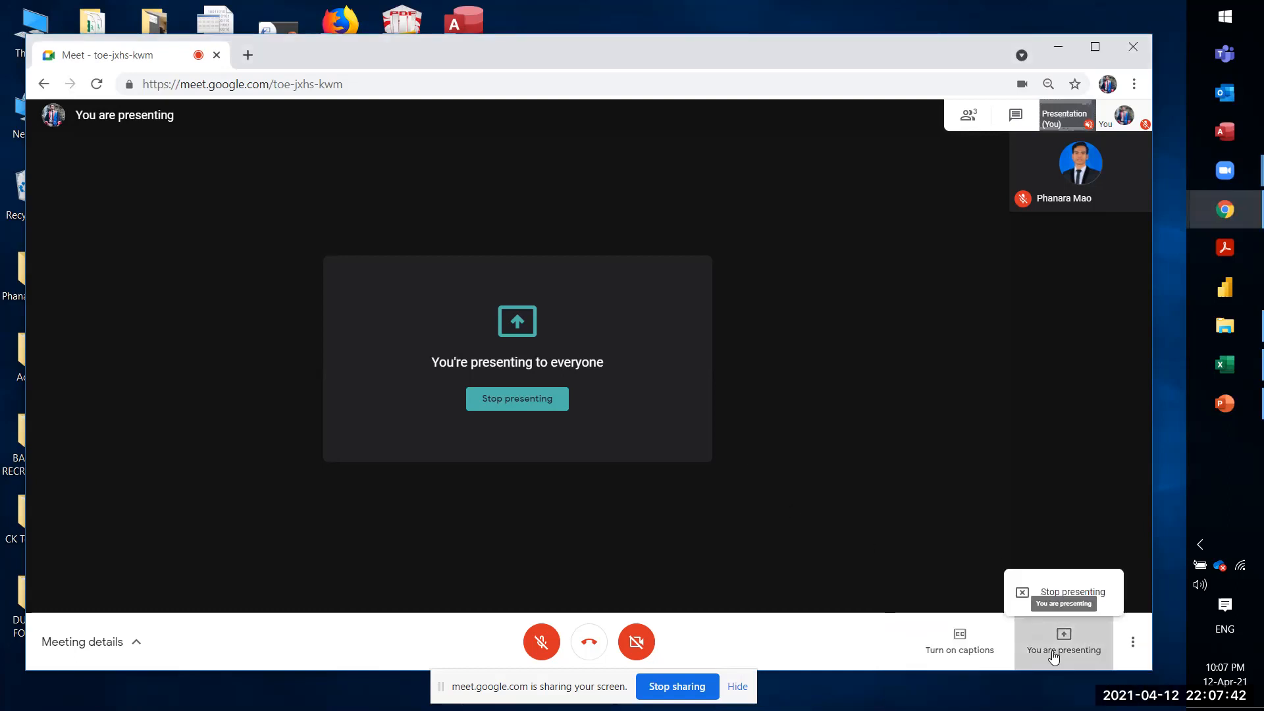
{"action": "left_click", "coordinate": [1066, 583]}
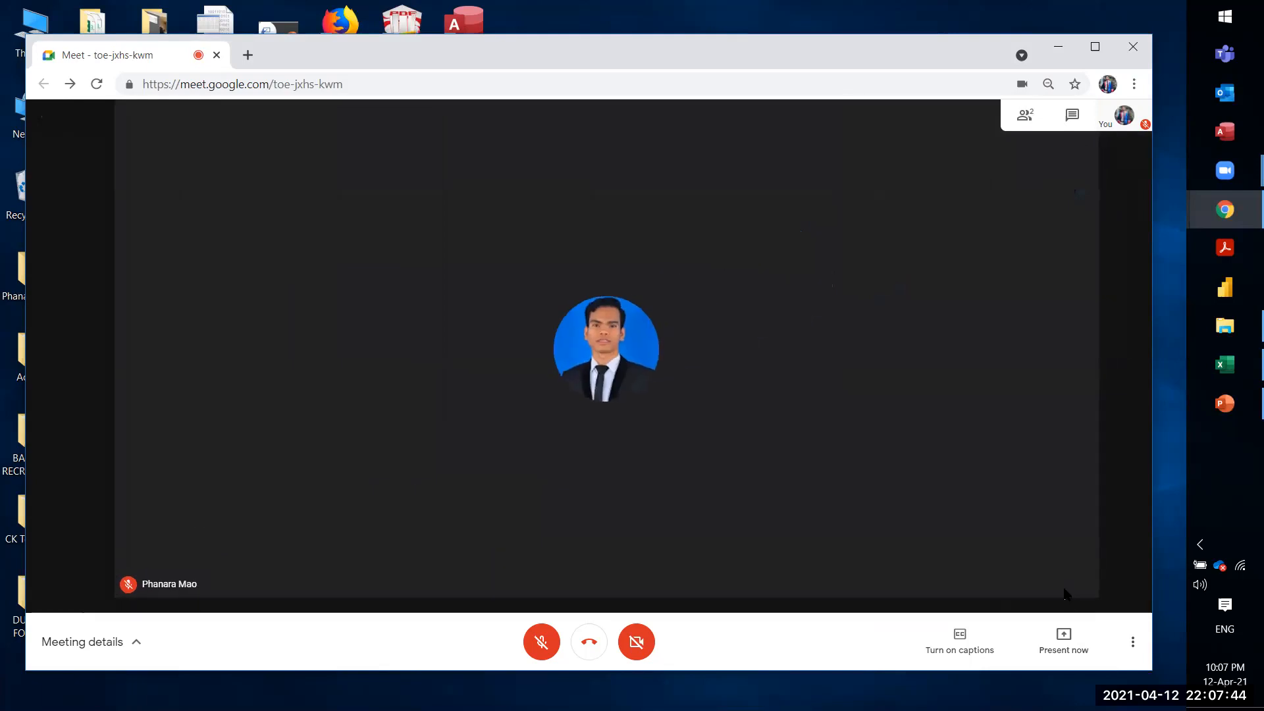
Present the entire screen to the meeting again, choosing Screen 2 as the shared display.
{"action": "left_click", "coordinate": [1063, 658]}
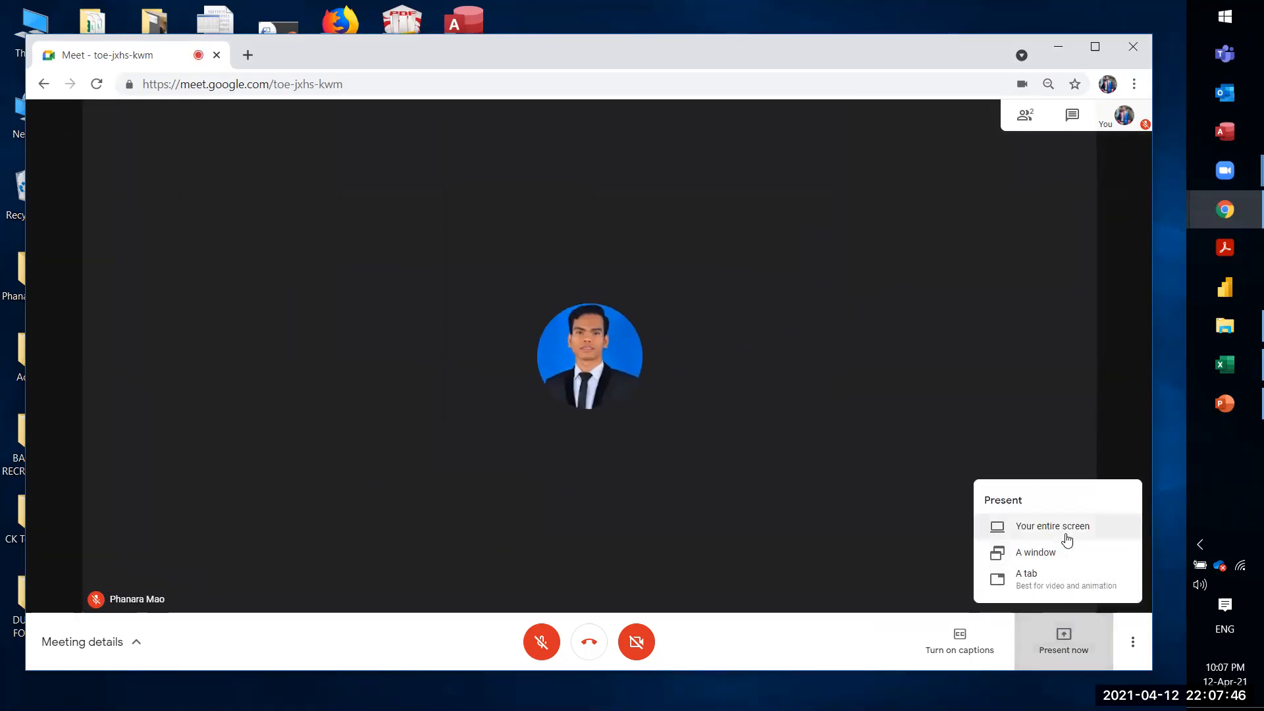
{"action": "left_click", "coordinate": [1062, 525]}
{"action": "left_click", "coordinate": [764, 284]}
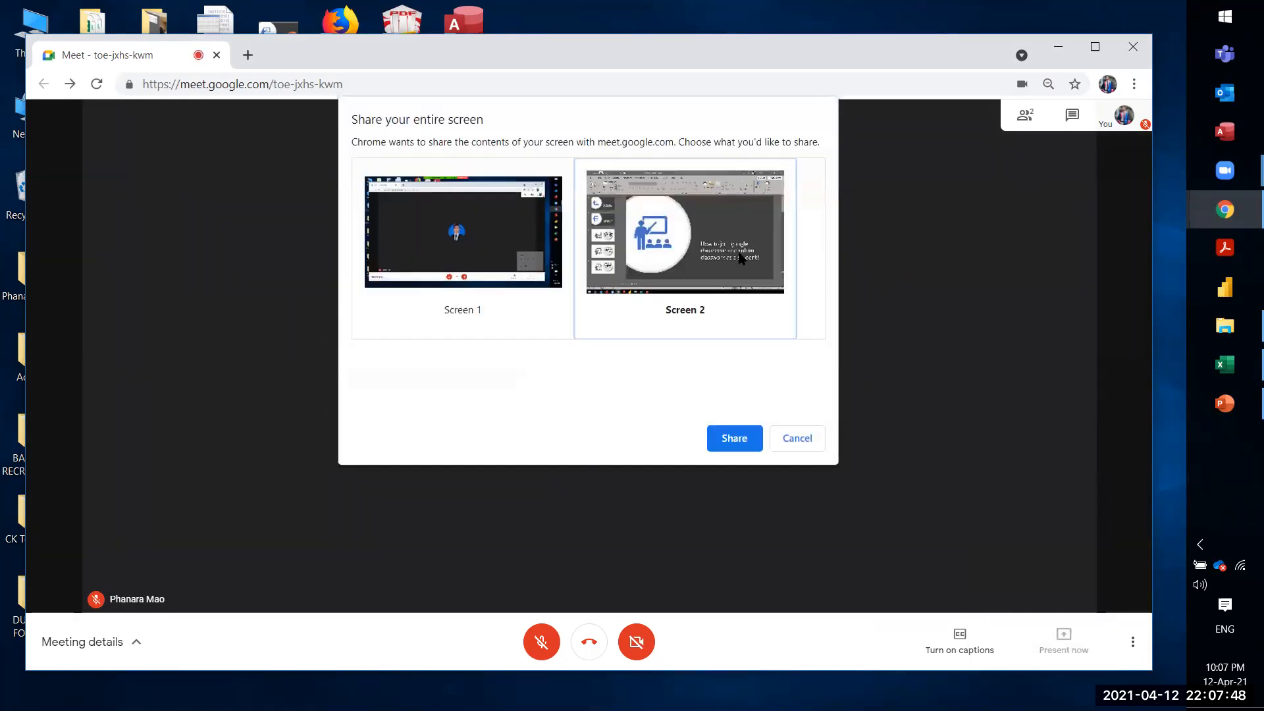
{"action": "left_click", "coordinate": [750, 440]}
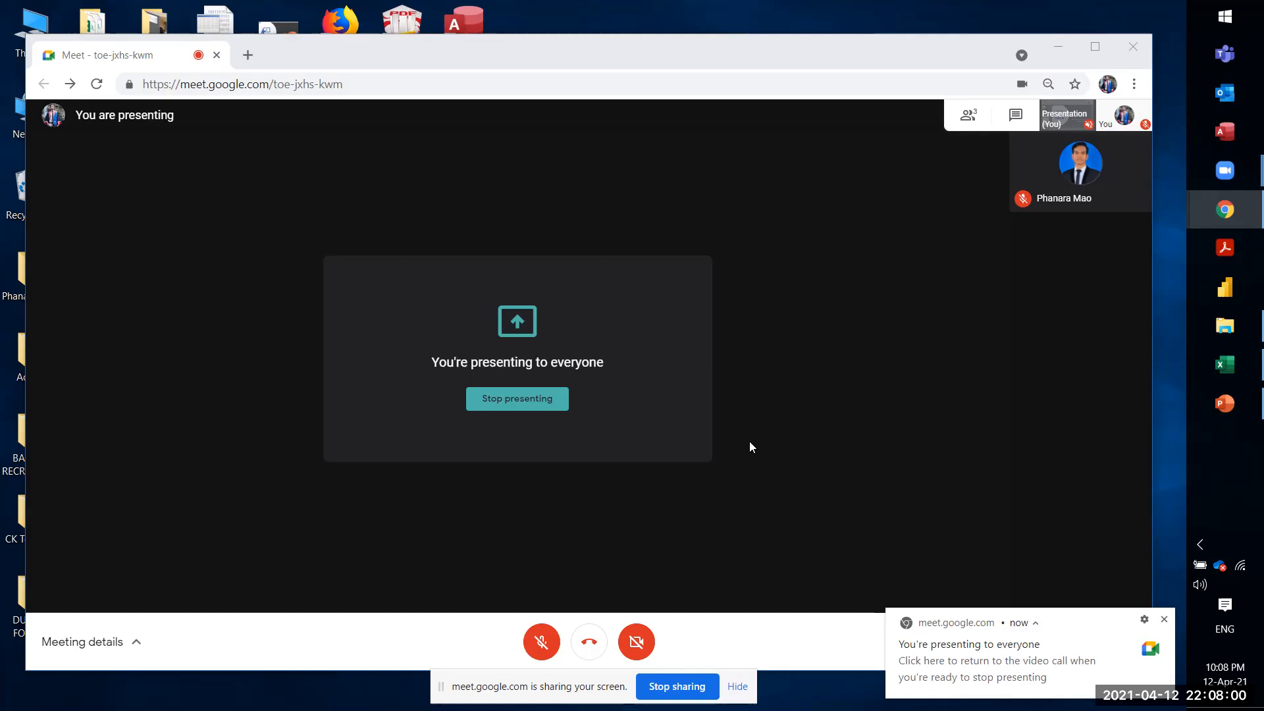
Open the meeting chat and stop presenting Screen 2.
{"action": "left_click", "coordinate": [1016, 116]}
{"action": "left_click", "coordinate": [1062, 642]}
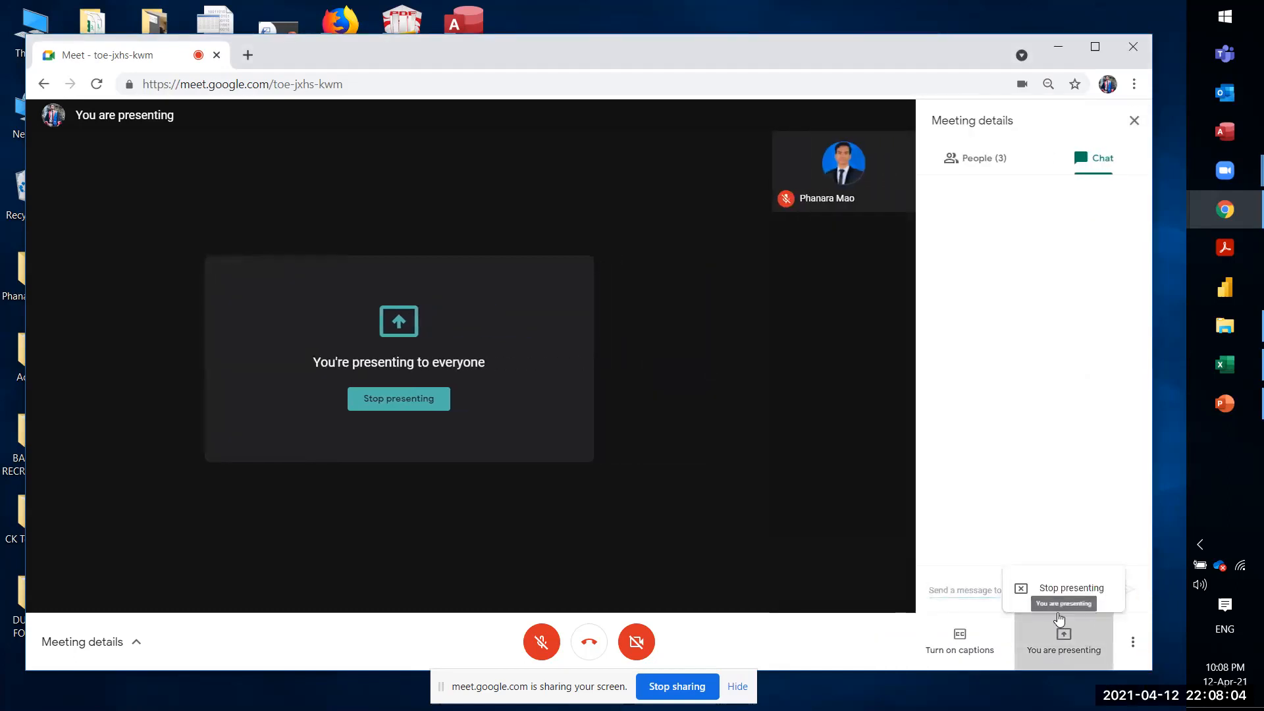
{"action": "left_click", "coordinate": [1027, 578]}
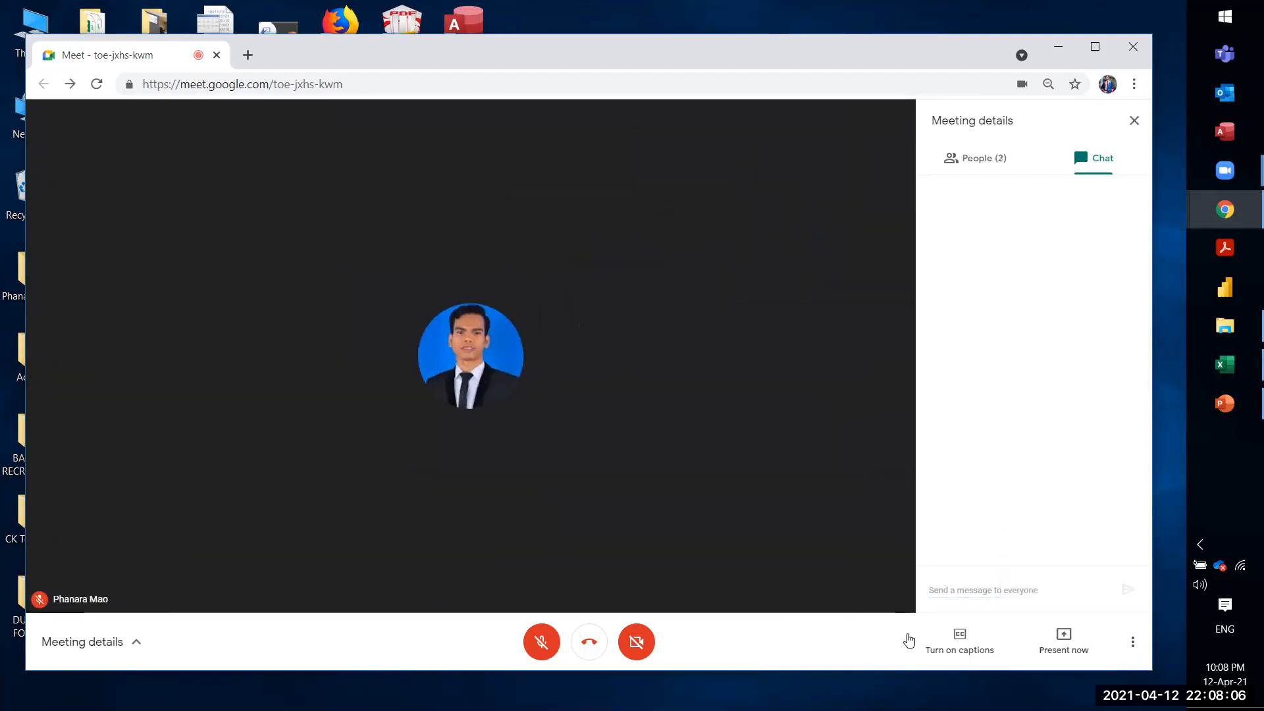
Present the Advance Excel Syllabus PowerPoint window to the meeting, and stop presenting it.
{"action": "left_click", "coordinate": [1048, 636]}
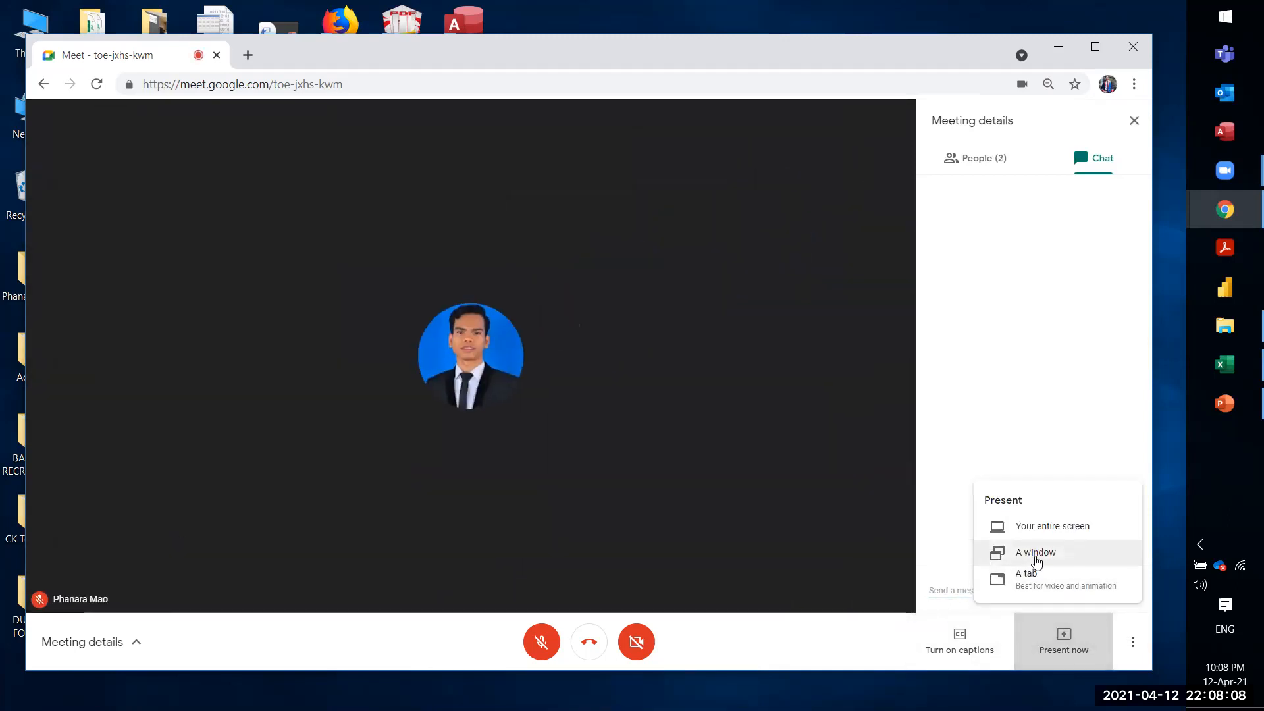
{"action": "left_click", "coordinate": [1037, 559]}
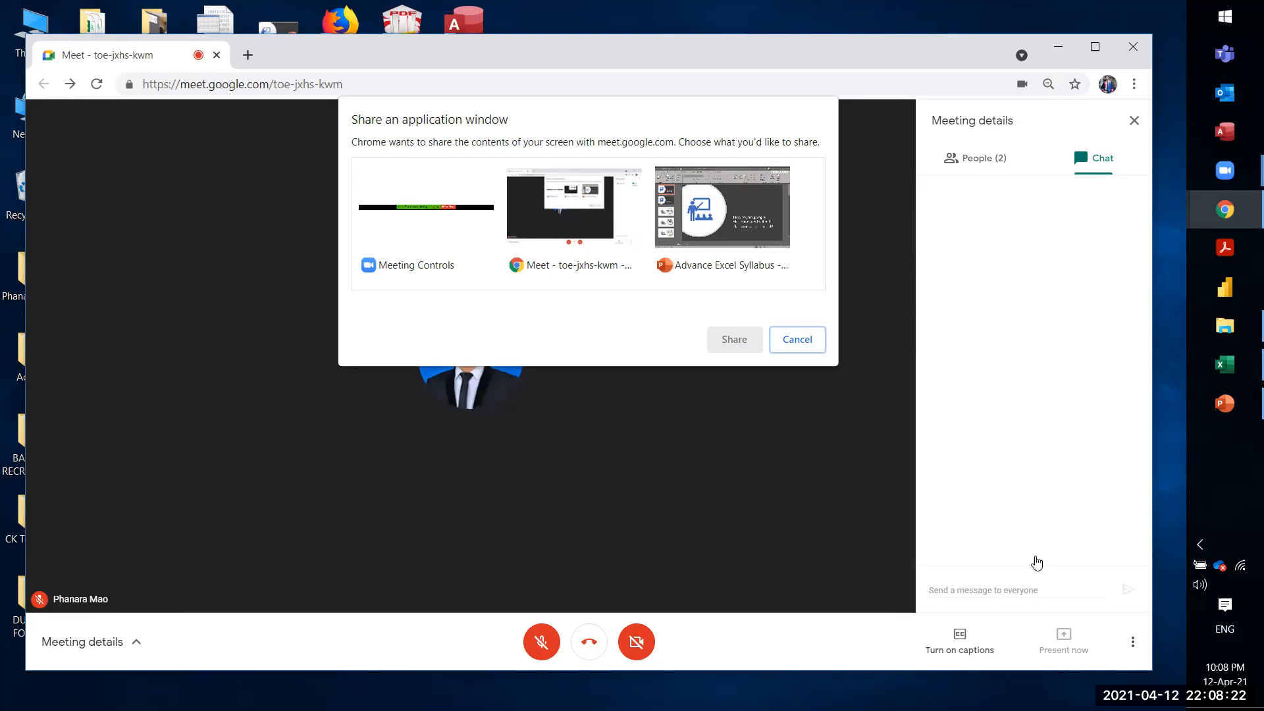
{"action": "left_click", "coordinate": [749, 243]}
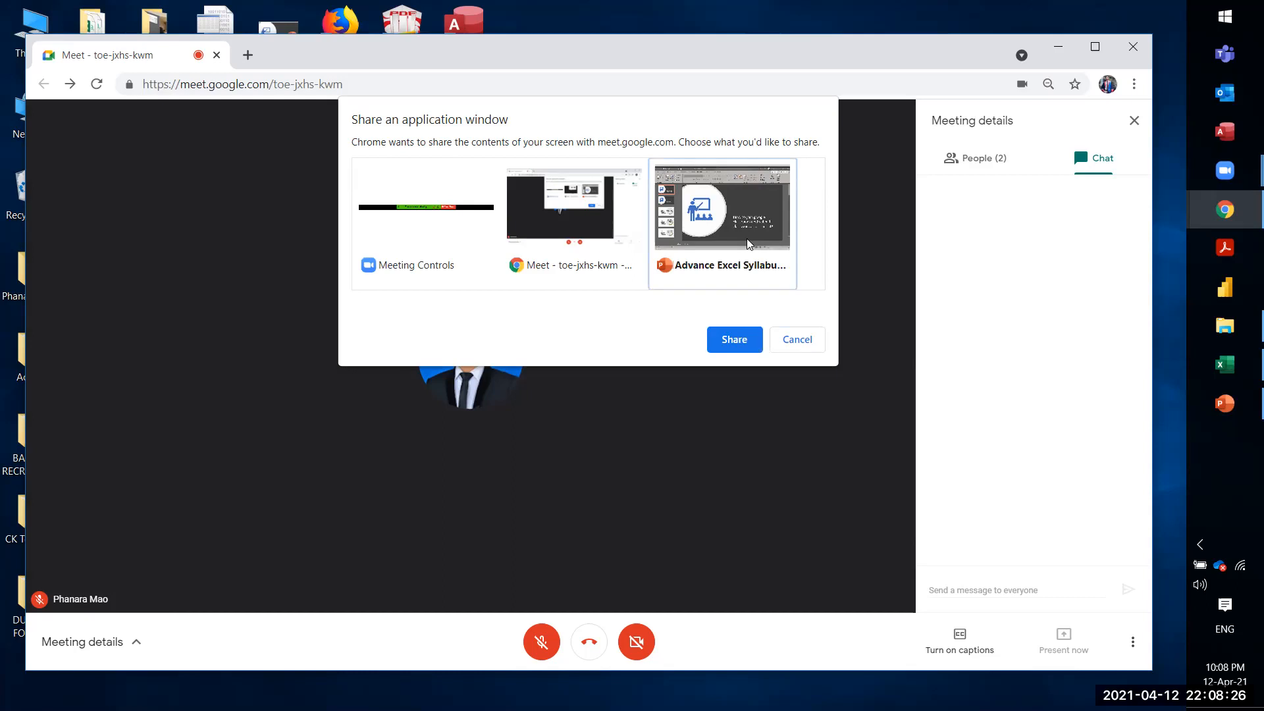
{"action": "left_click", "coordinate": [539, 235]}
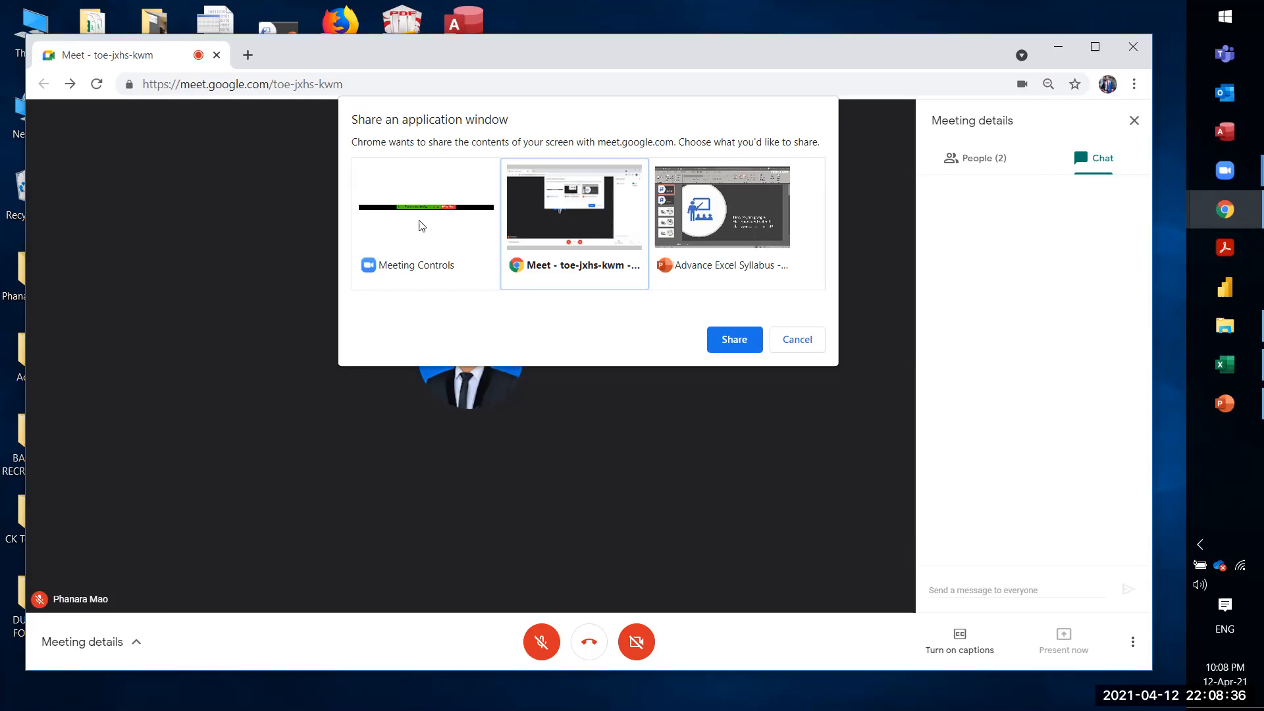
{"action": "left_click", "coordinate": [754, 245]}
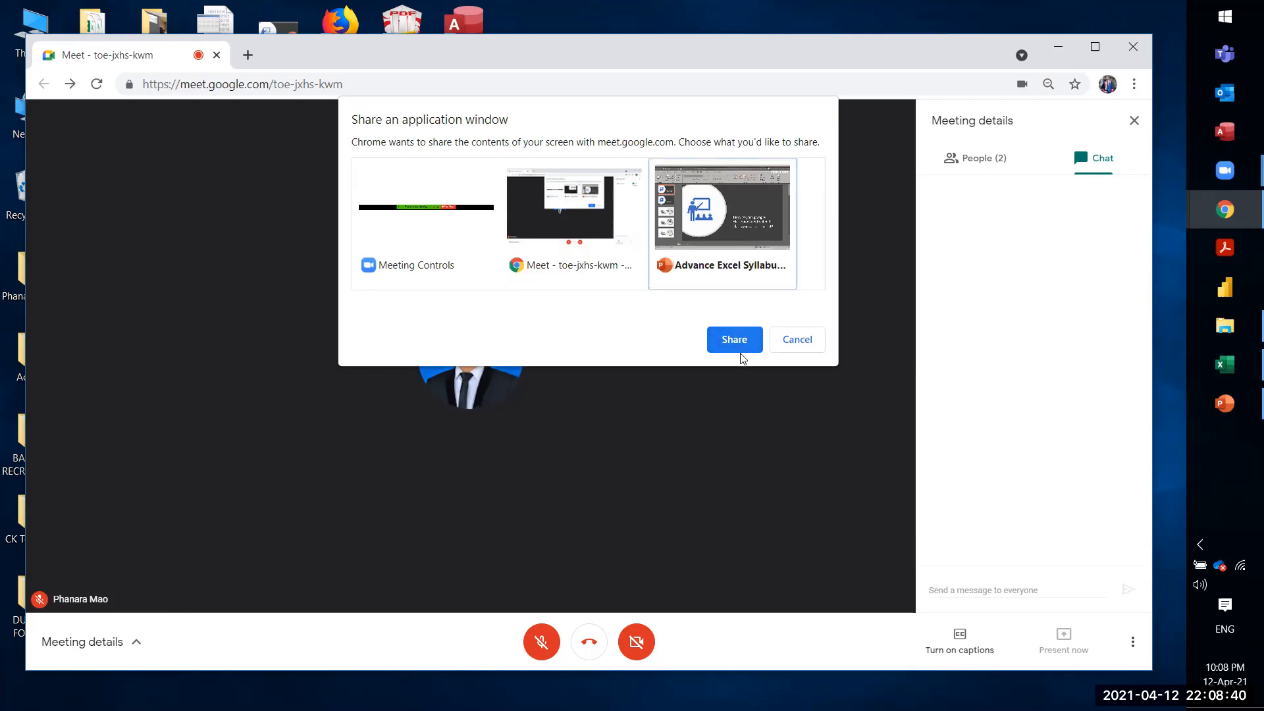
{"action": "left_click", "coordinate": [726, 341]}
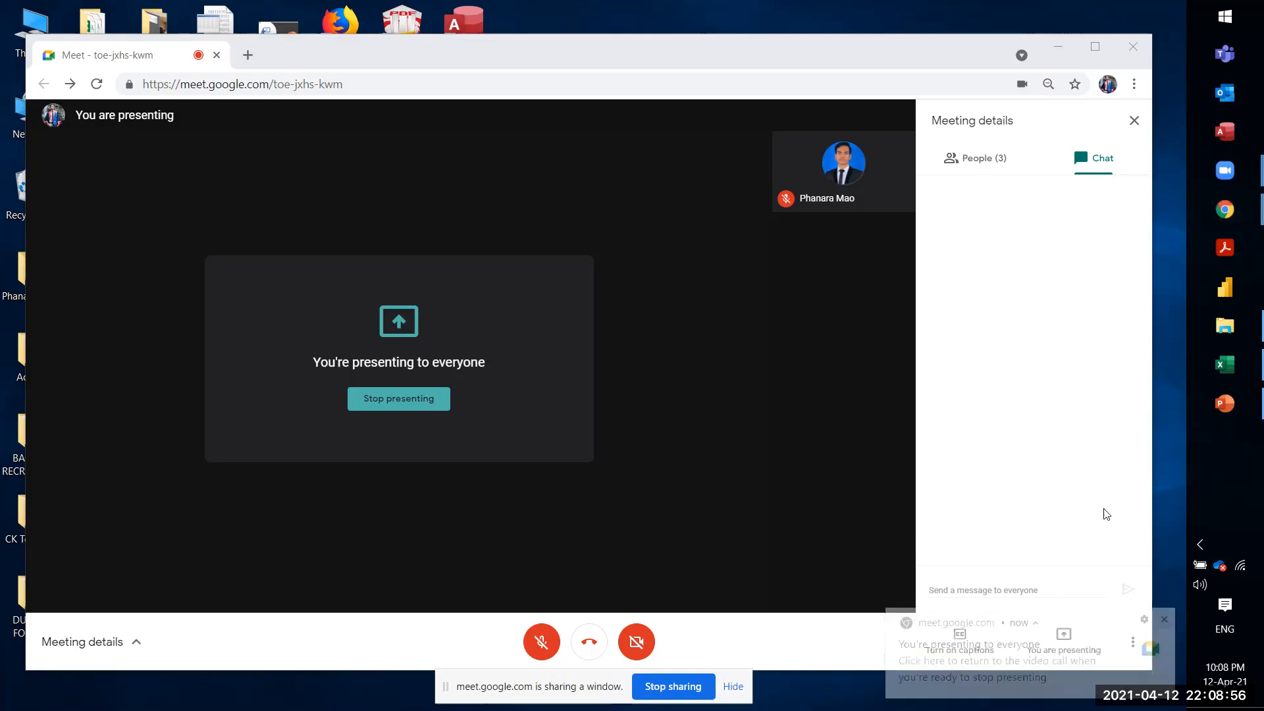
{"action": "left_click", "coordinate": [1060, 654]}
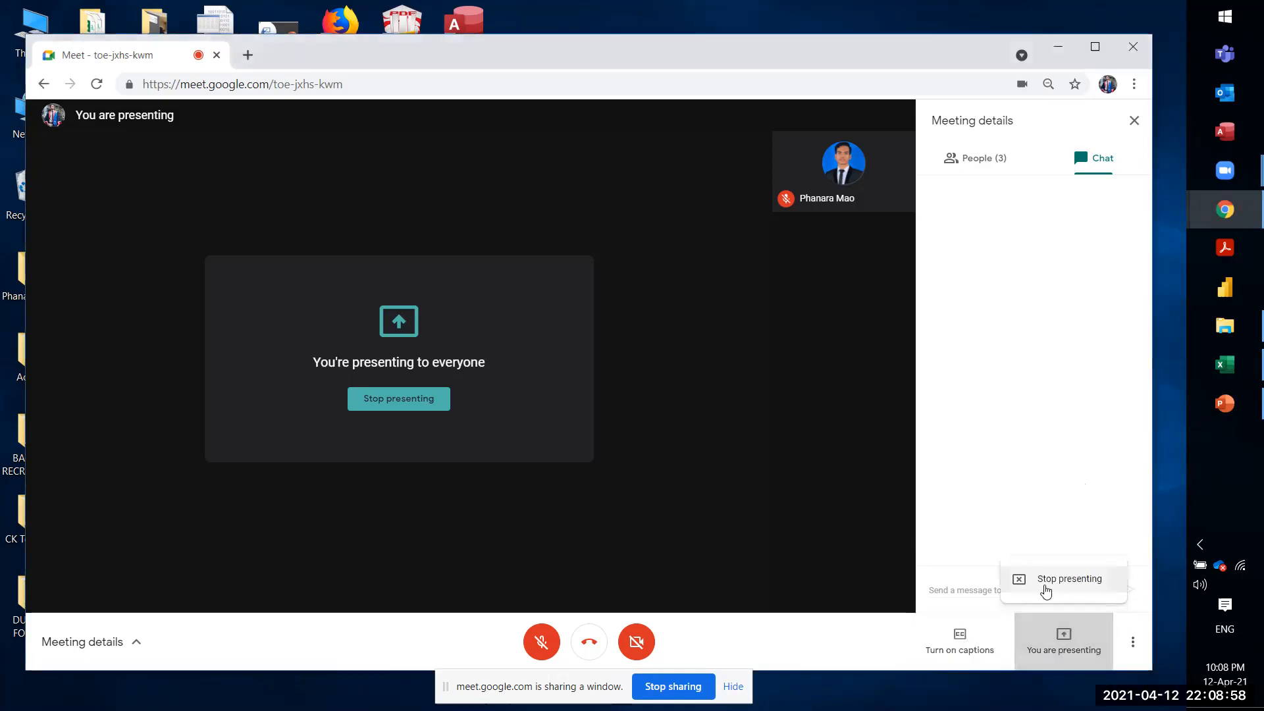
{"action": "left_click", "coordinate": [1045, 591]}
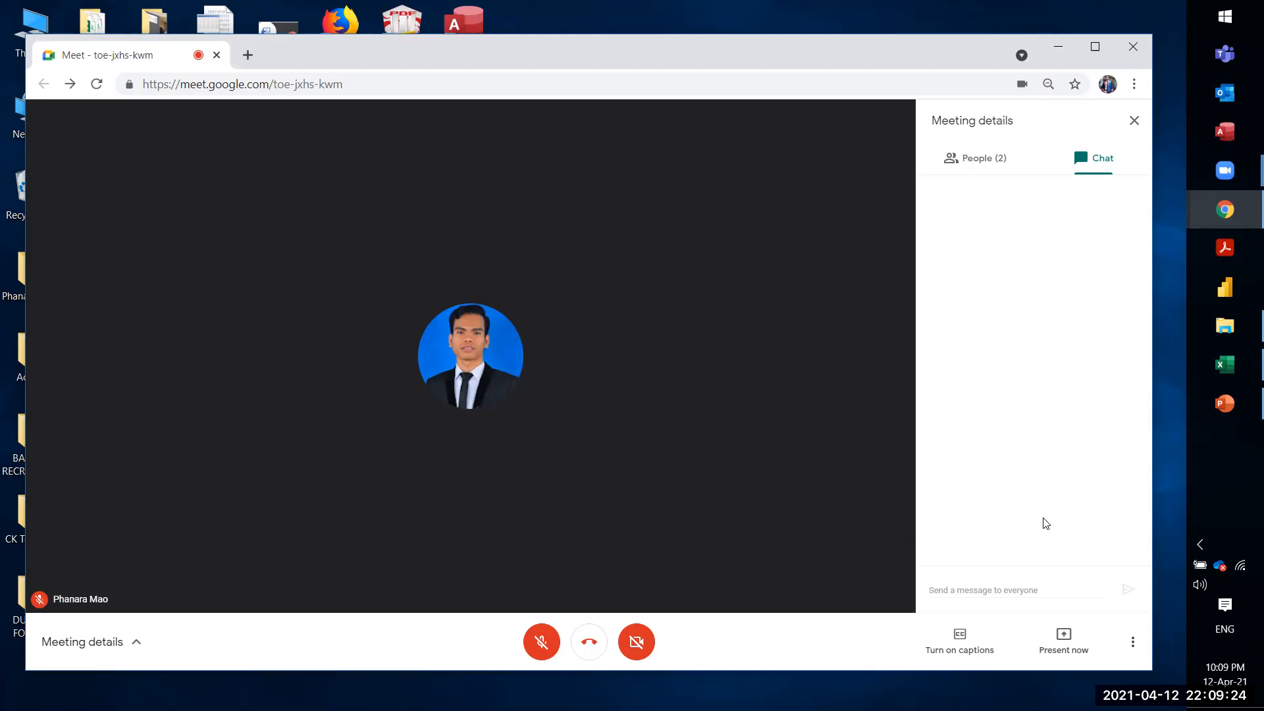
Examine the Chrome tabs offered for sharing, trying the Meet and Login with Facebook - Zoom entries, and close the dialog without sharing.
{"action": "left_click", "coordinate": [1075, 641]}
{"action": "left_click", "coordinate": [1042, 588]}
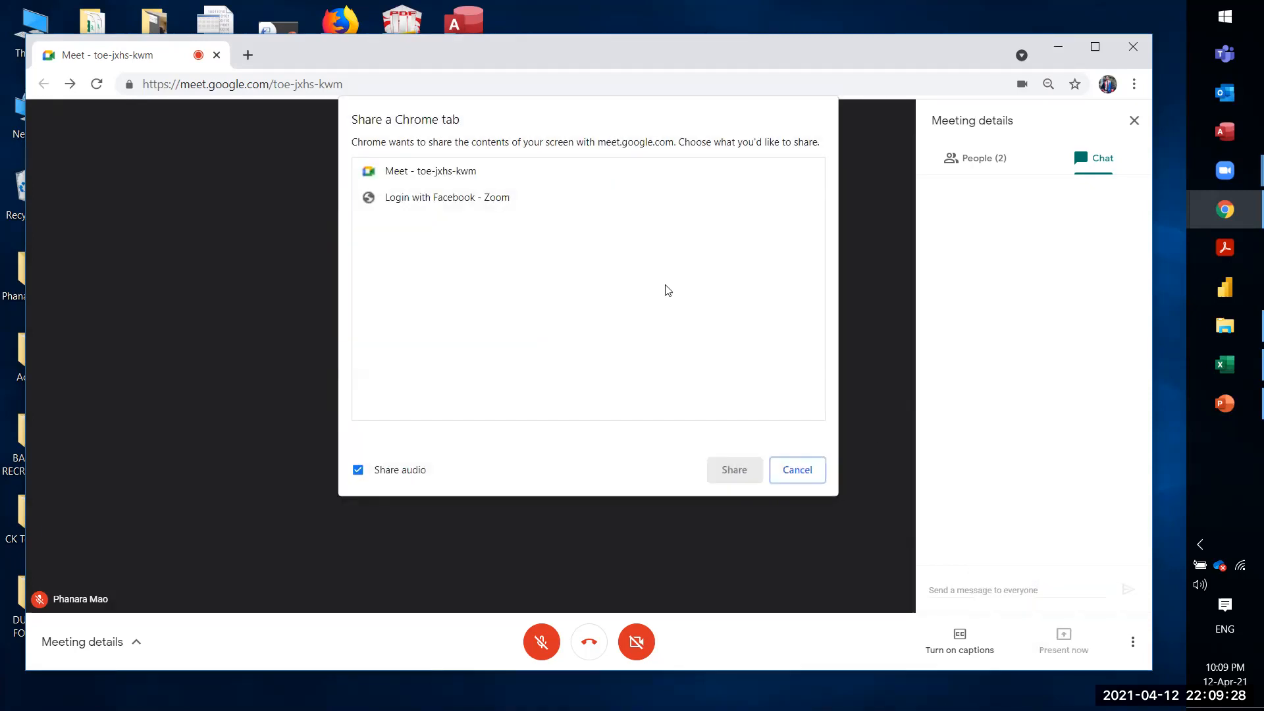
{"action": "left_click", "coordinate": [460, 171]}
{"action": "left_click", "coordinate": [457, 198]}
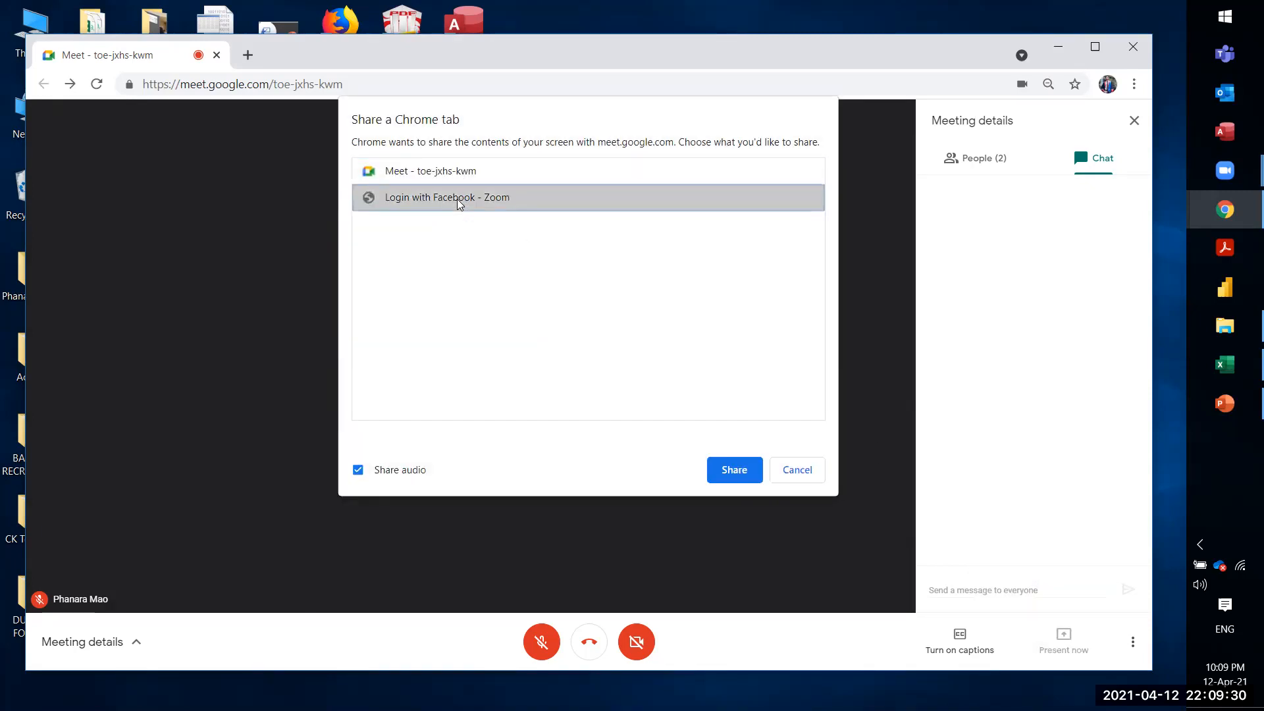
{"action": "left_click", "coordinate": [447, 171]}
{"action": "left_click", "coordinate": [459, 196]}
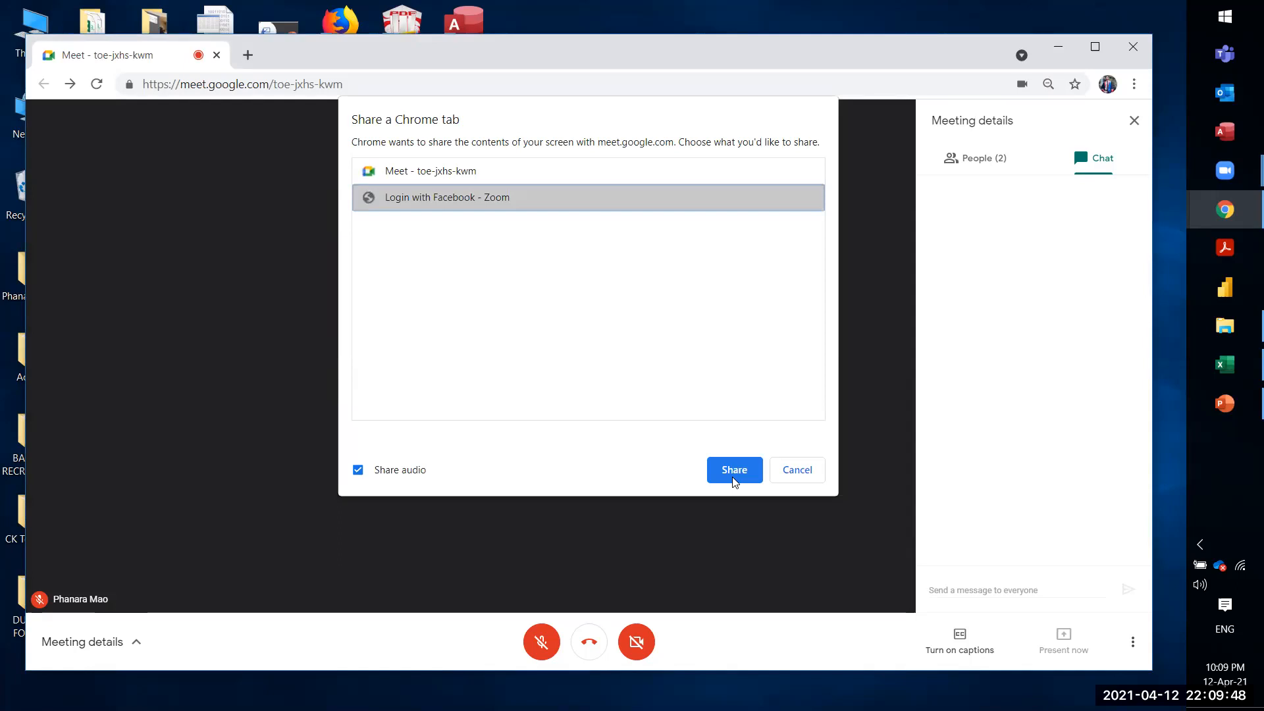
{"action": "left_click", "coordinate": [815, 473]}
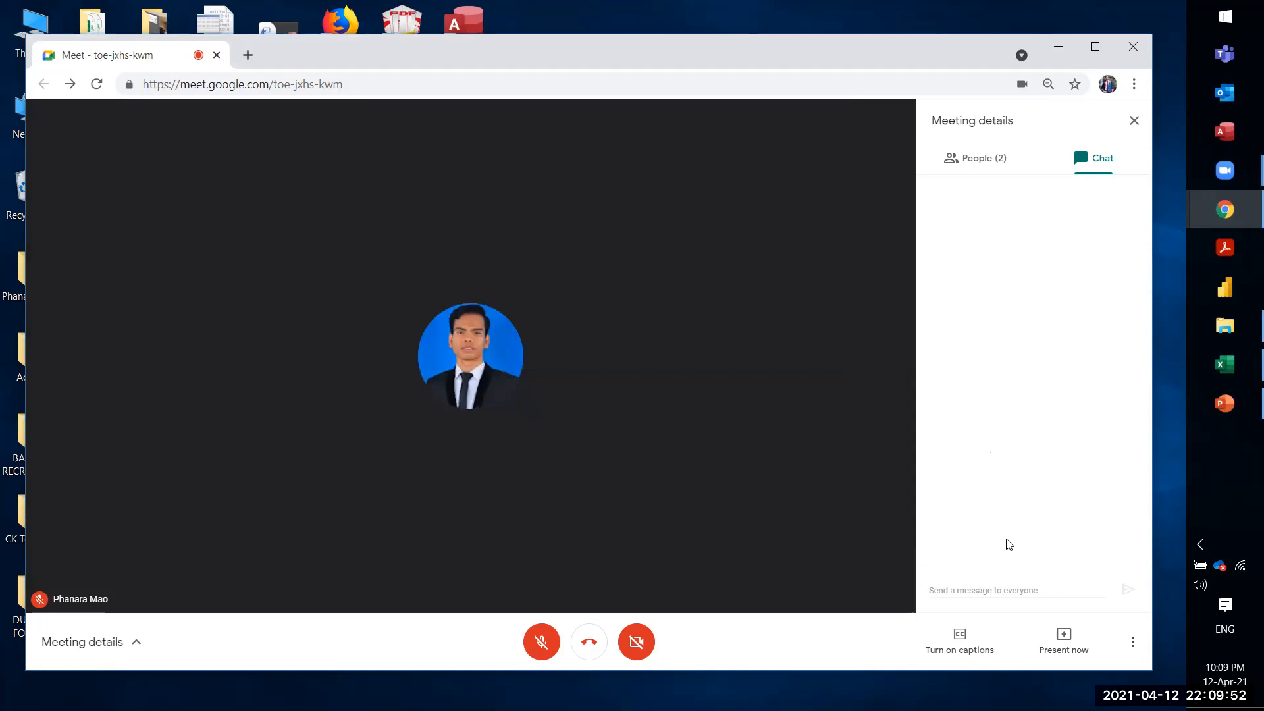
Review the application windows offered for sharing, select the Advance Excel Syllabus window, and close the dialog without sharing.
{"action": "left_click", "coordinate": [1061, 631]}
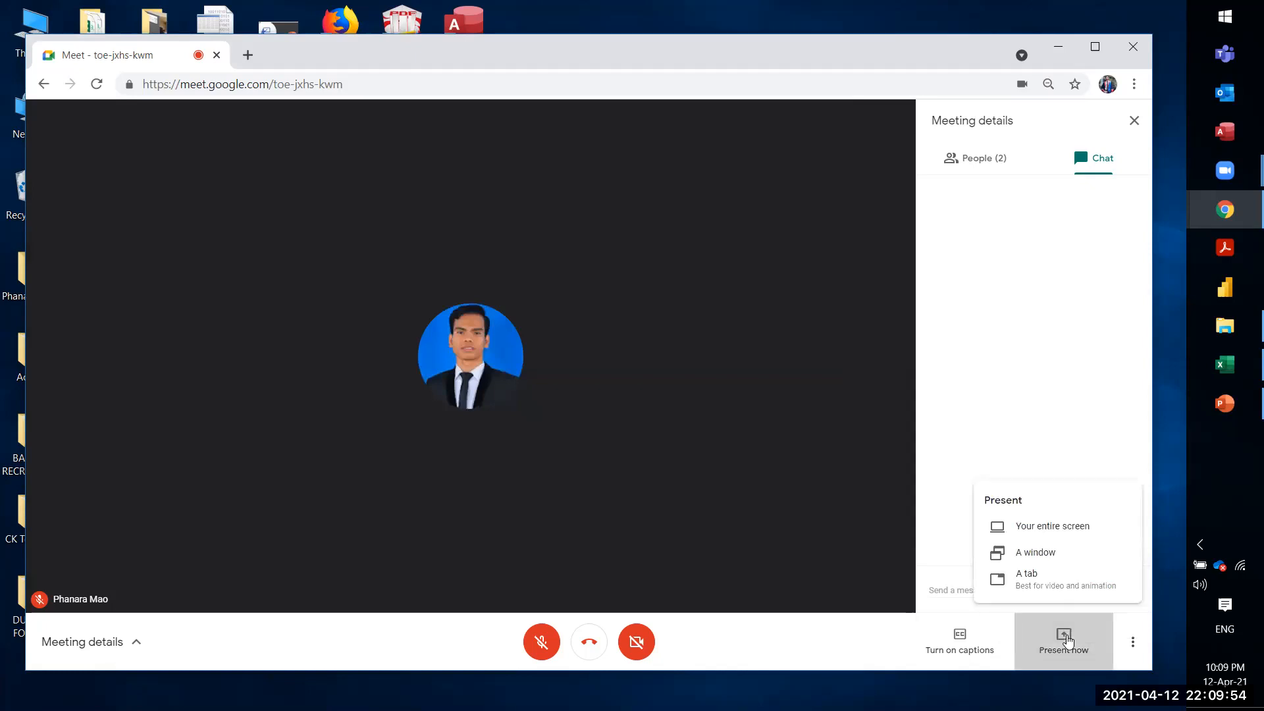
{"action": "left_click", "coordinate": [1052, 558]}
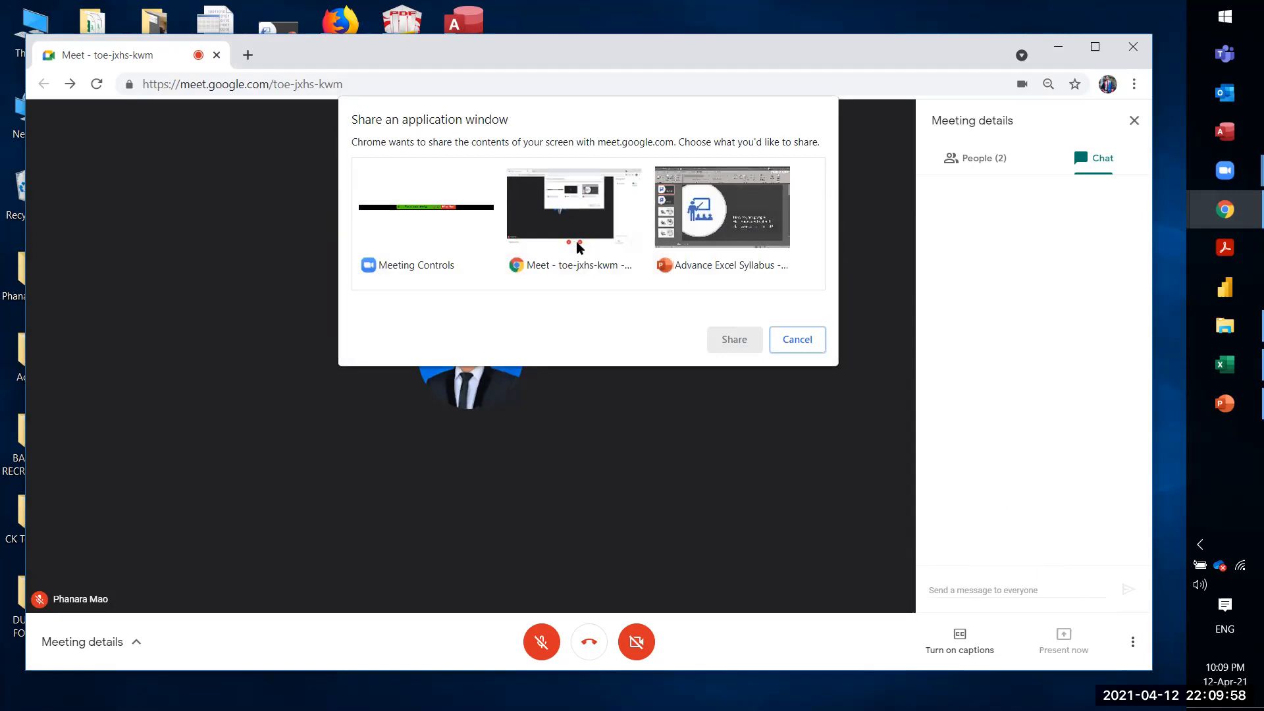
{"action": "left_click", "coordinate": [719, 241]}
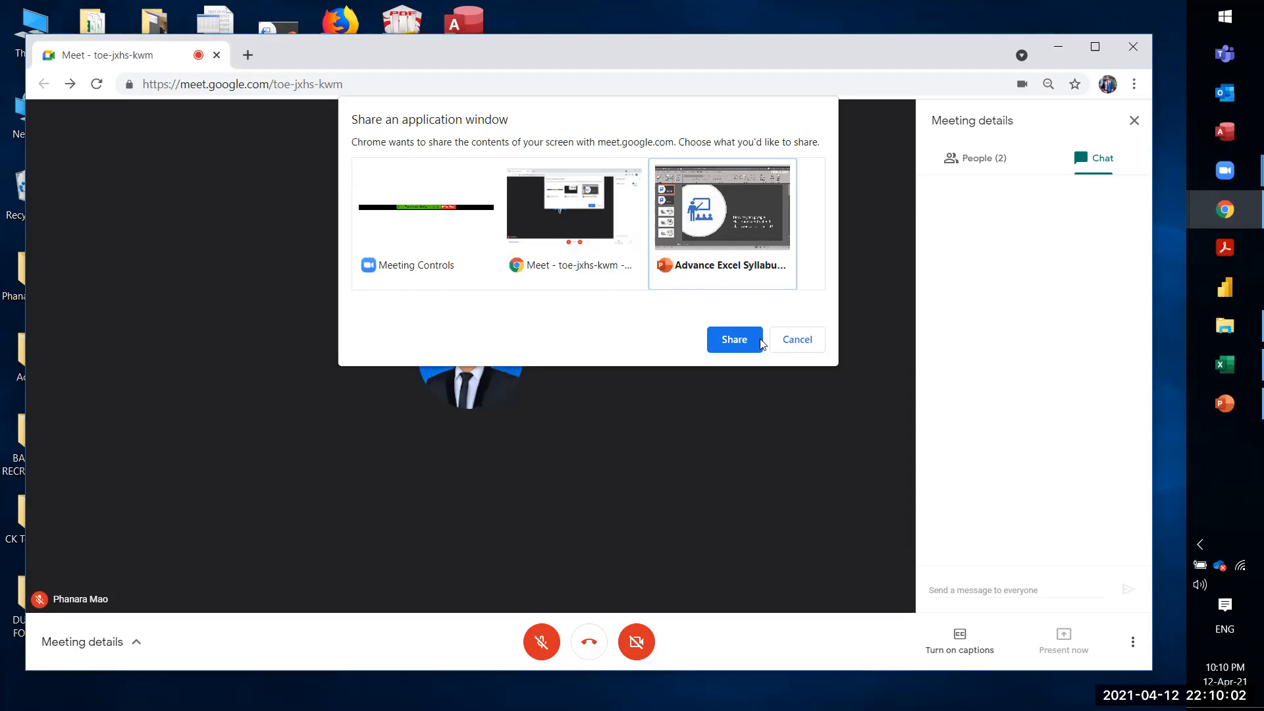
{"action": "left_click", "coordinate": [806, 343]}
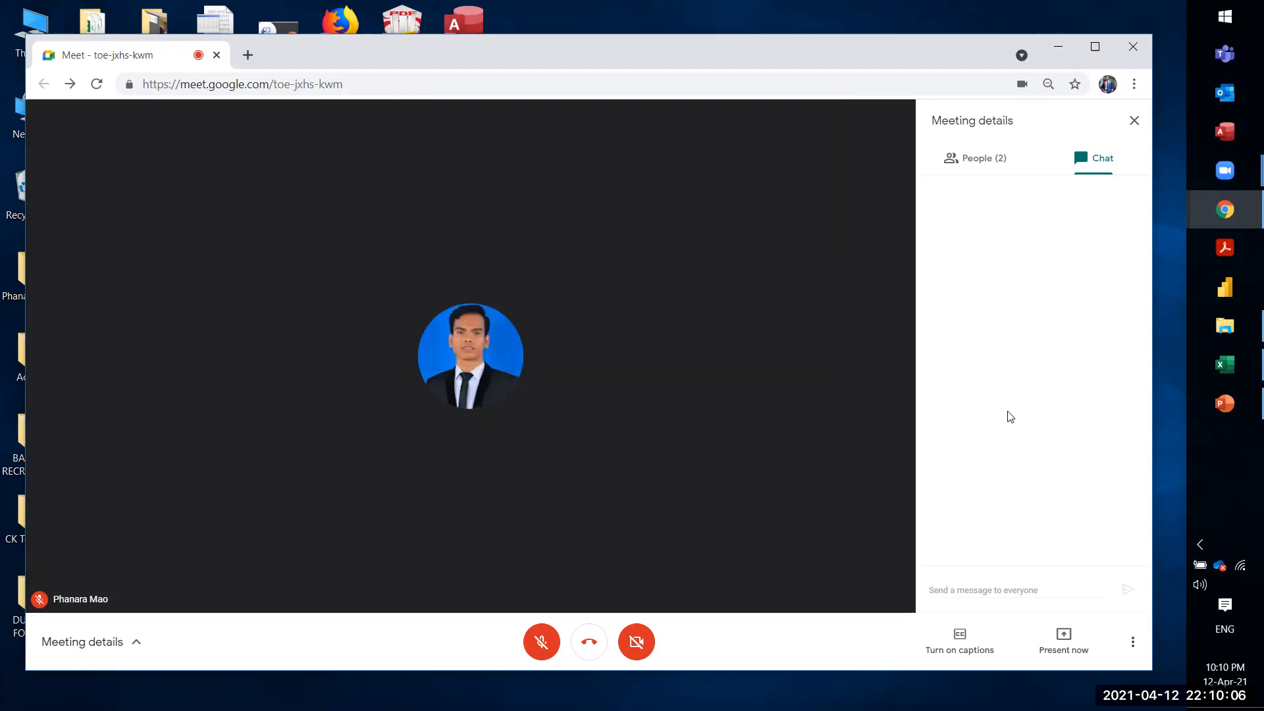
Review the entire-screen sharing choices Screen 1 and Screen 2, cancel without sharing, and look over the presentation options once more.
{"action": "left_click", "coordinate": [1061, 640]}
{"action": "left_click", "coordinate": [1067, 529]}
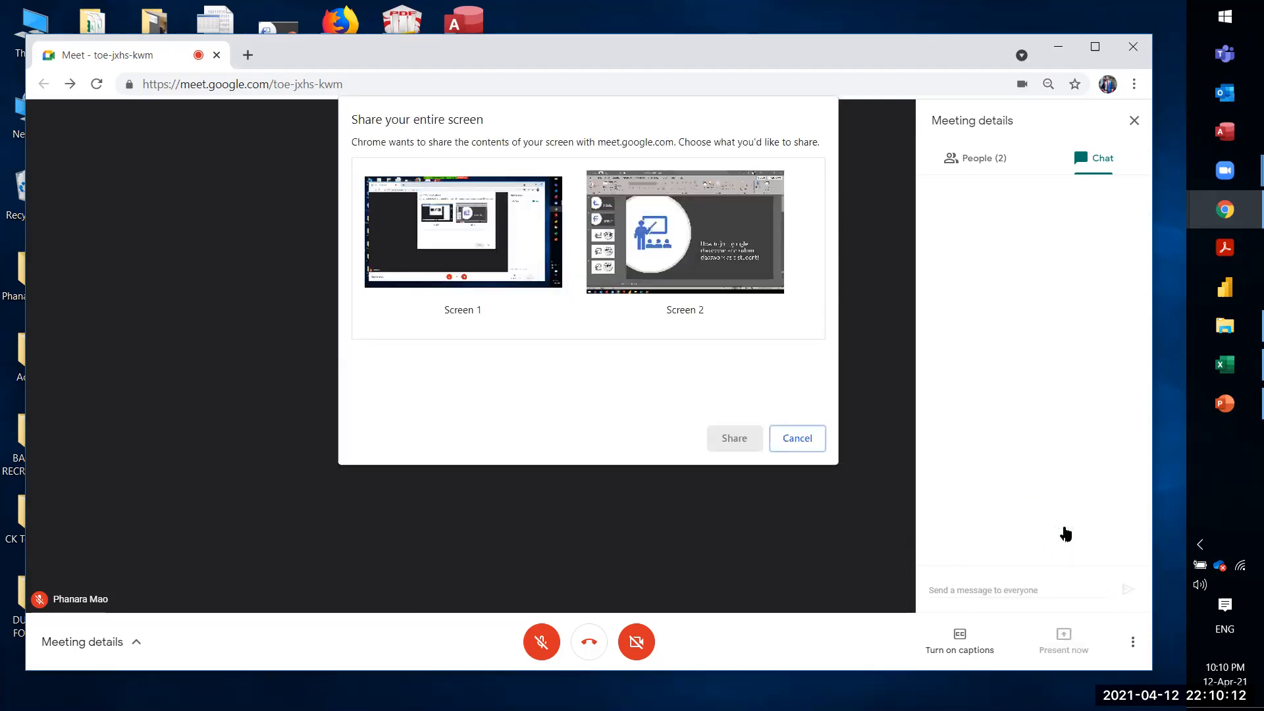
{"action": "left_click", "coordinate": [486, 258]}
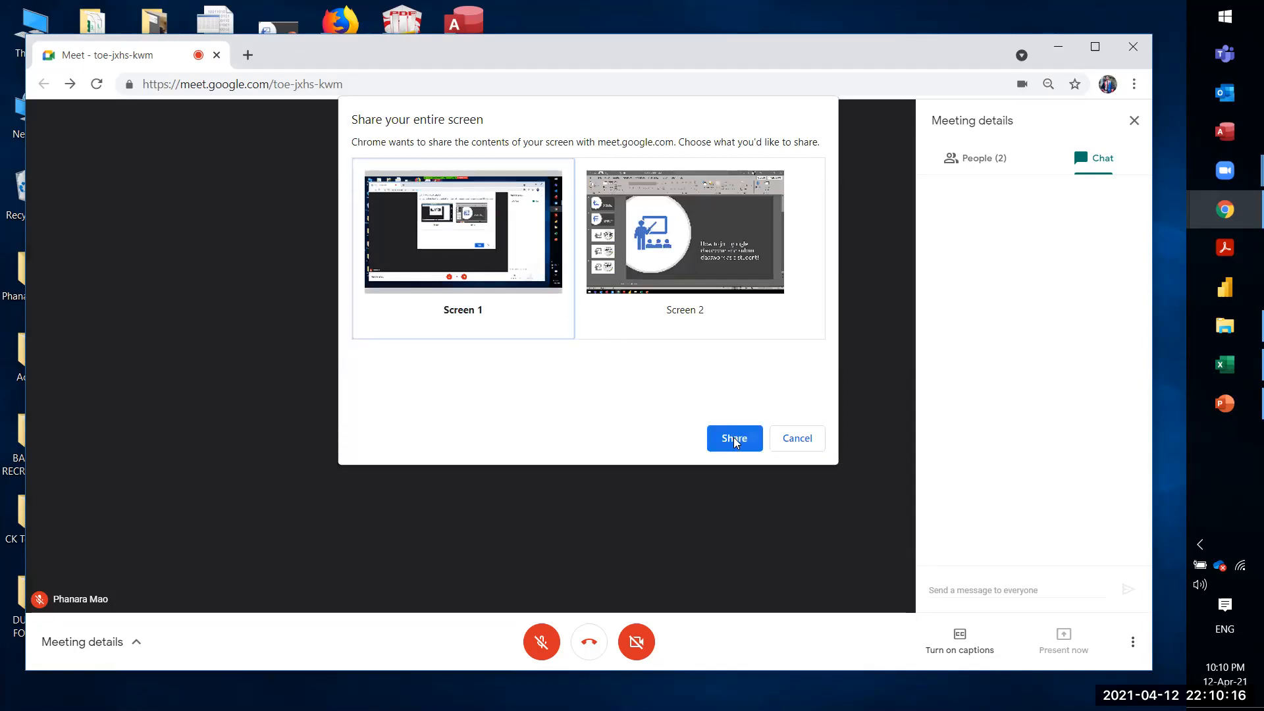
{"action": "left_click", "coordinate": [621, 276]}
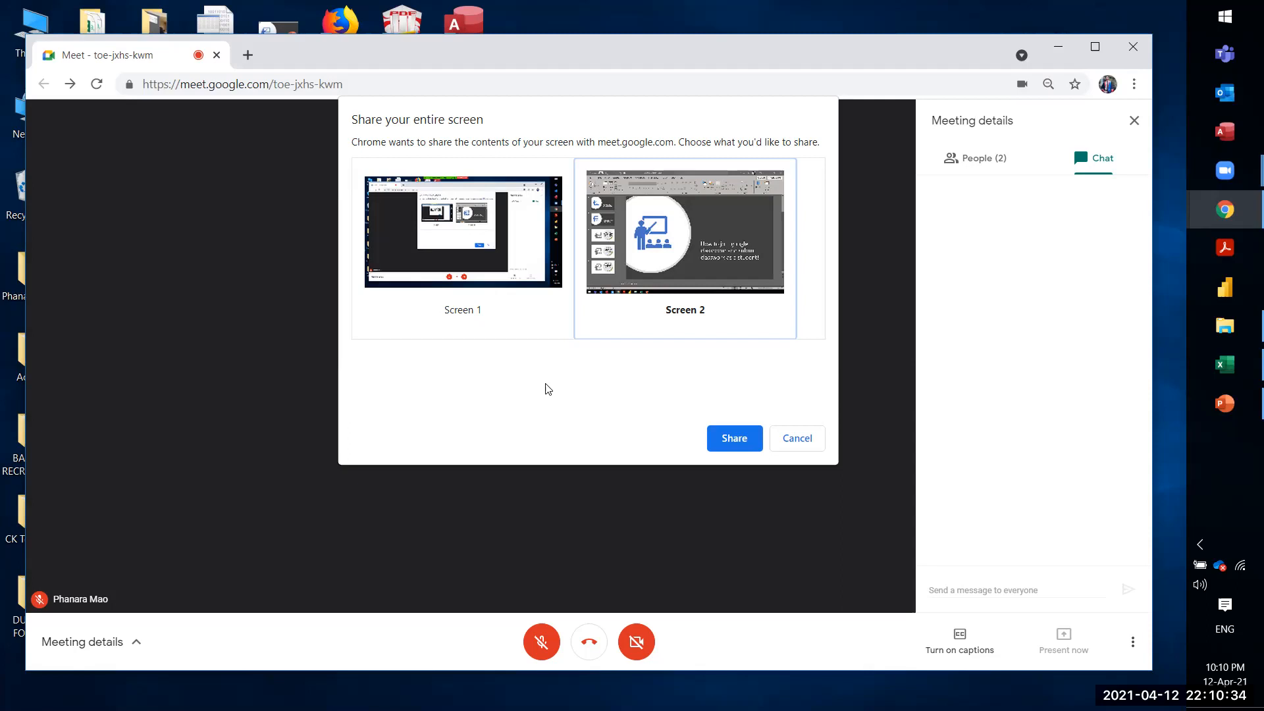
{"action": "left_click", "coordinate": [793, 435]}
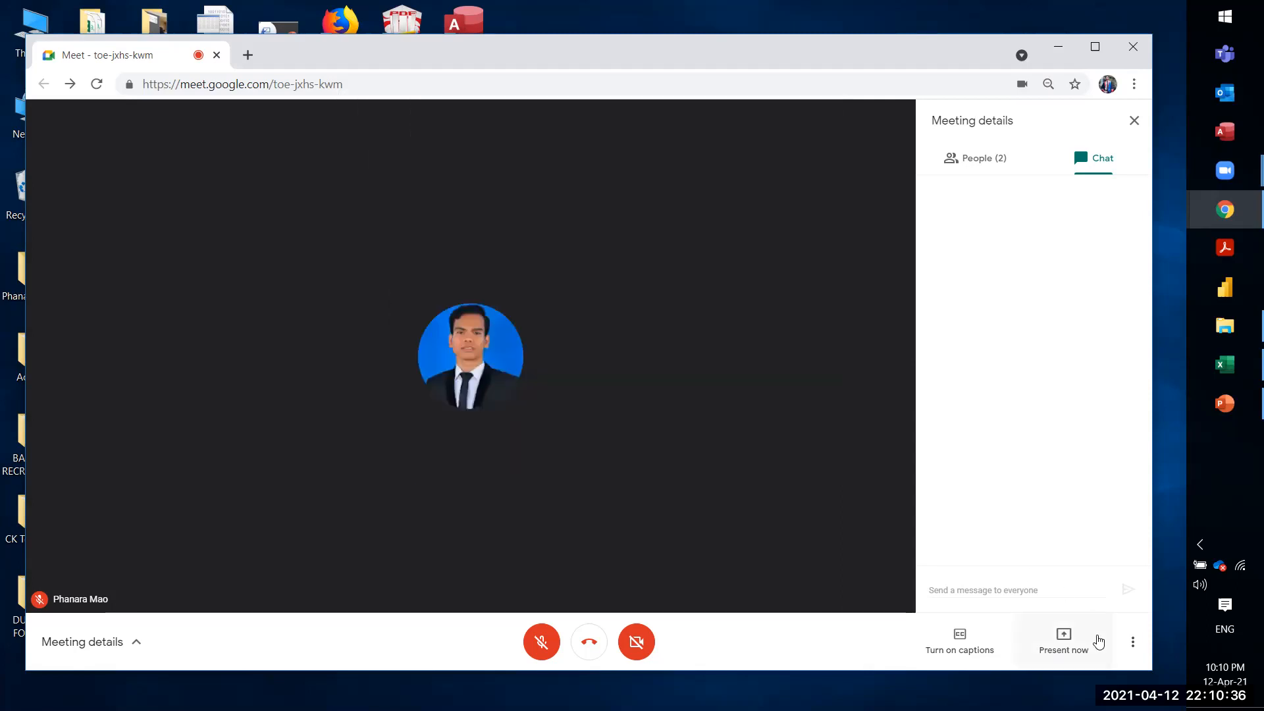
{"action": "left_click", "coordinate": [1070, 642]}
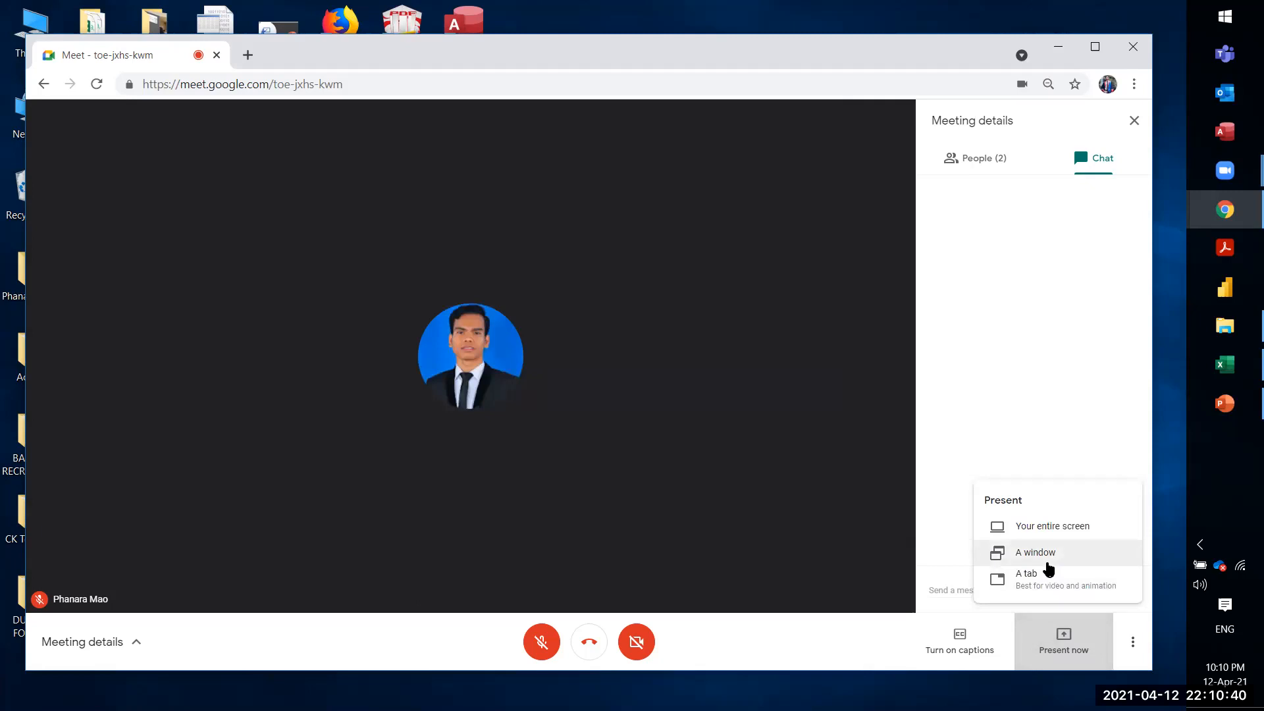
{"action": "left_click", "coordinate": [1012, 404]}
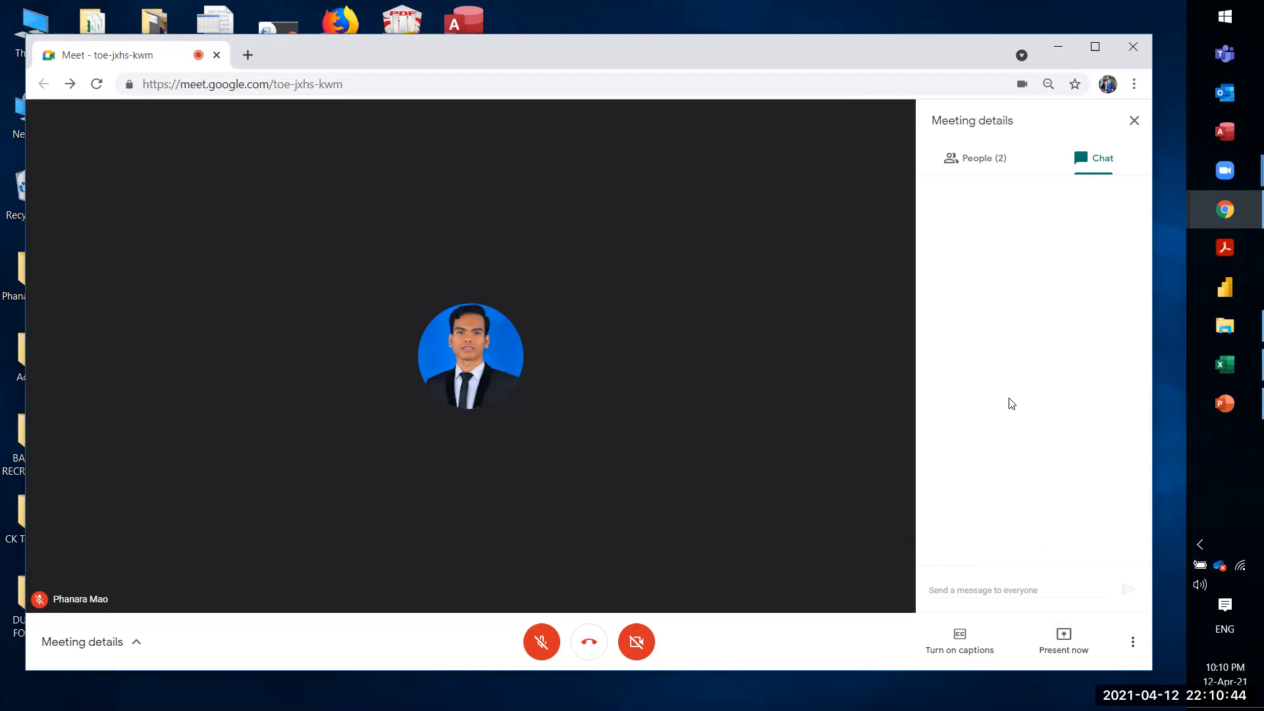